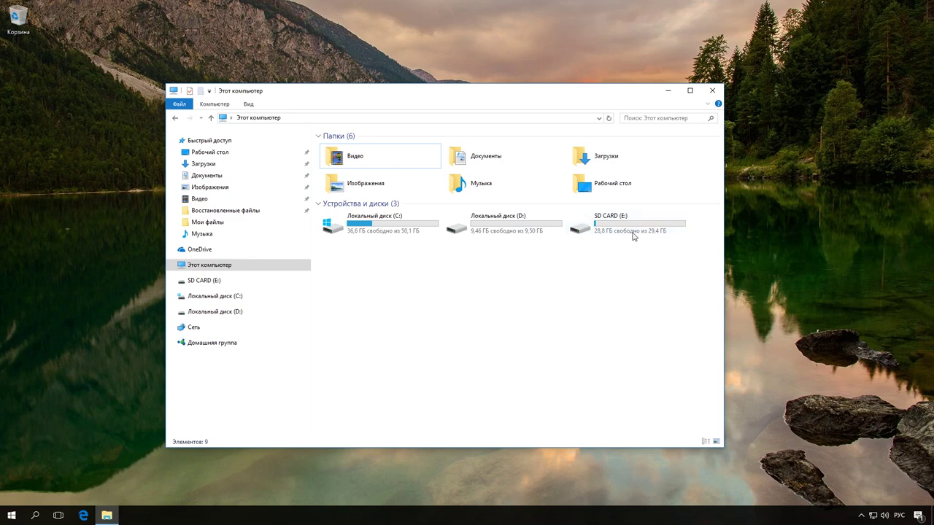
# View the files stored on the SD CARD (E:) drive and return to the drive overview
pyautogui.click(610, 226)
pyautogui.doubleClick(610, 226)
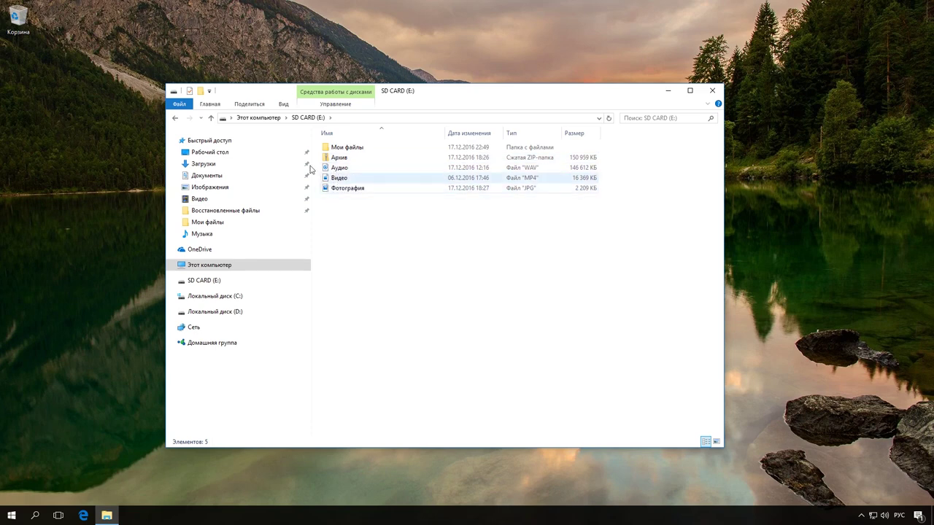
pyautogui.click(175, 122)
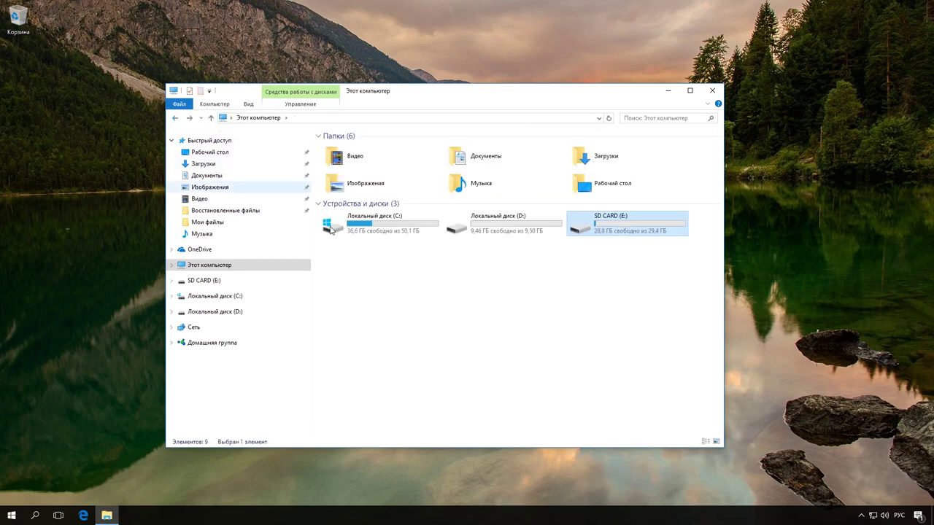
# Quick-format the SD CARD (E:) drive with the default FAT32 file system and 16 KB allocation size, and open it to check its contents
pyautogui.rightClick(619, 221)
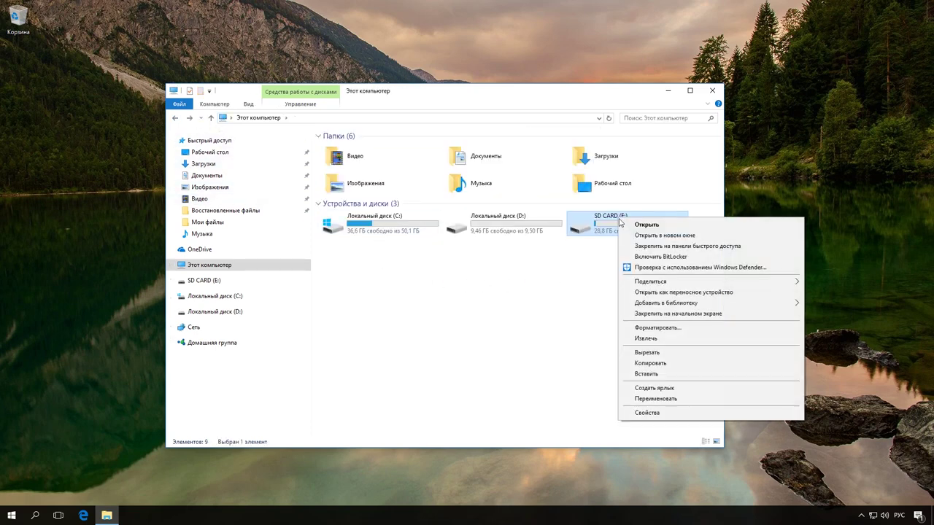
pyautogui.click(657, 327)
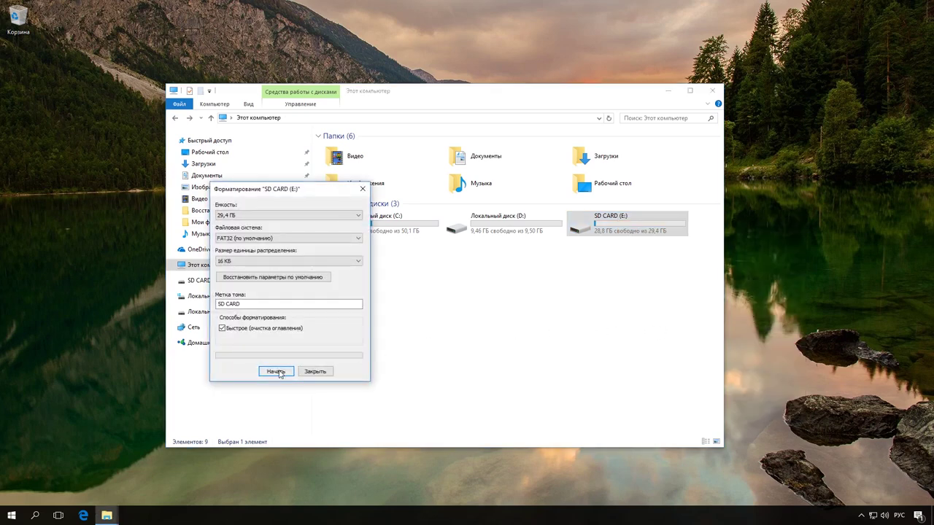
pyautogui.click(276, 372)
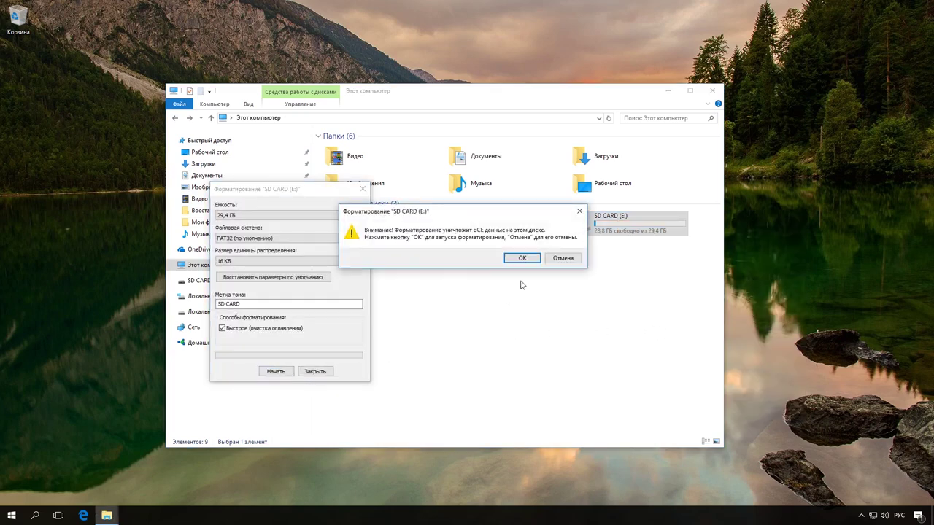
pyautogui.click(532, 258)
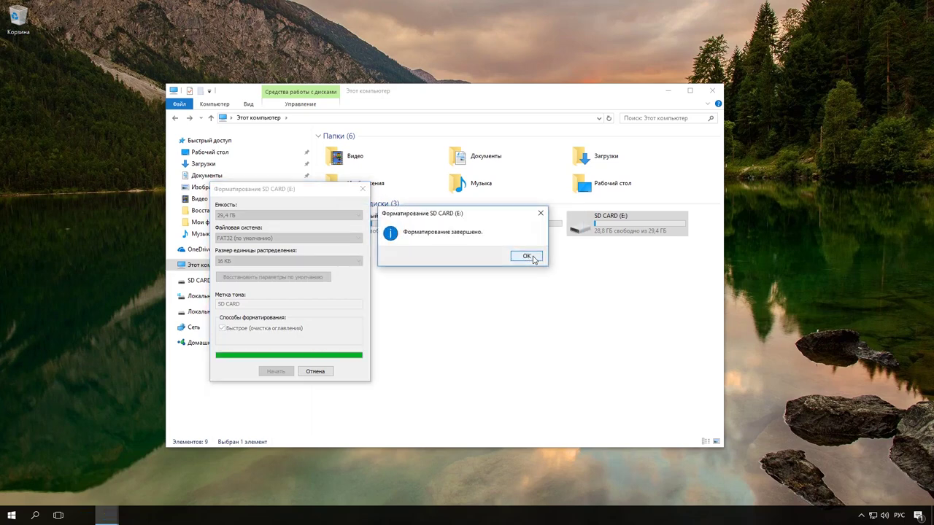
pyautogui.click(533, 258)
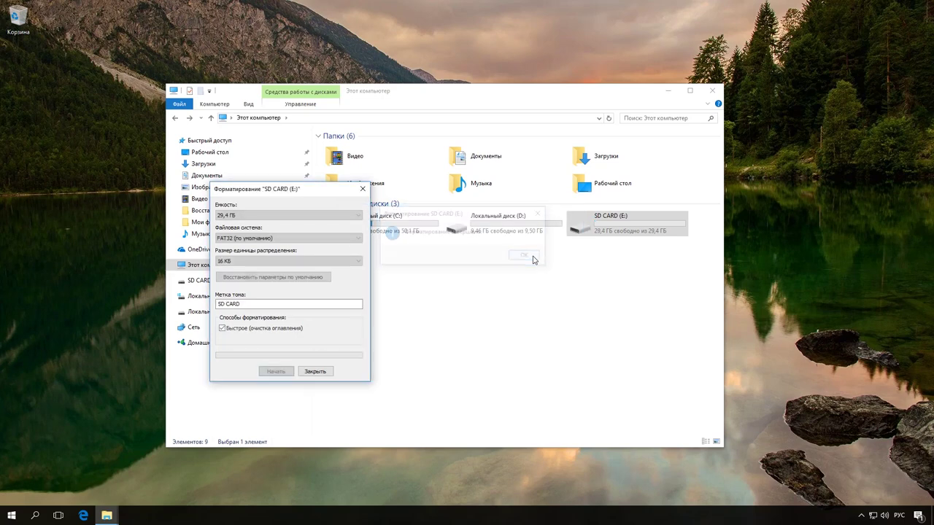
pyautogui.click(320, 371)
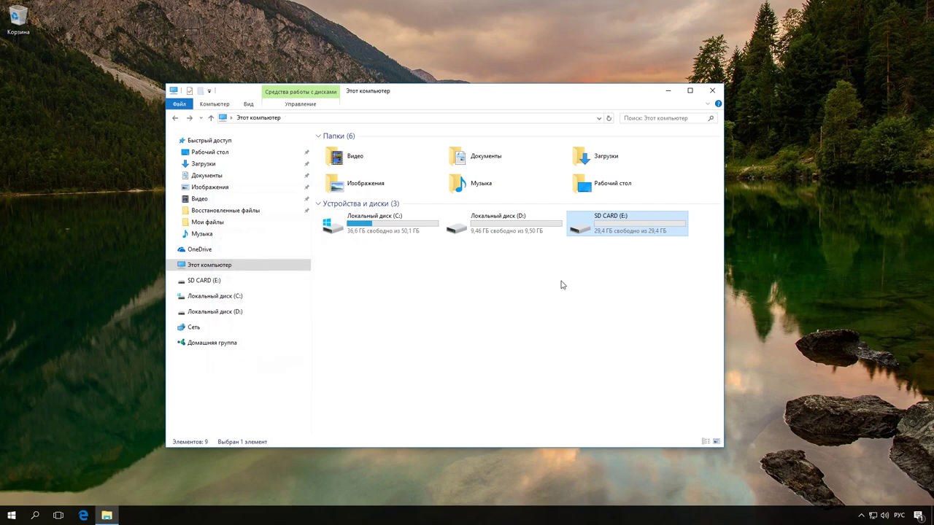
pyautogui.doubleClick(605, 228)
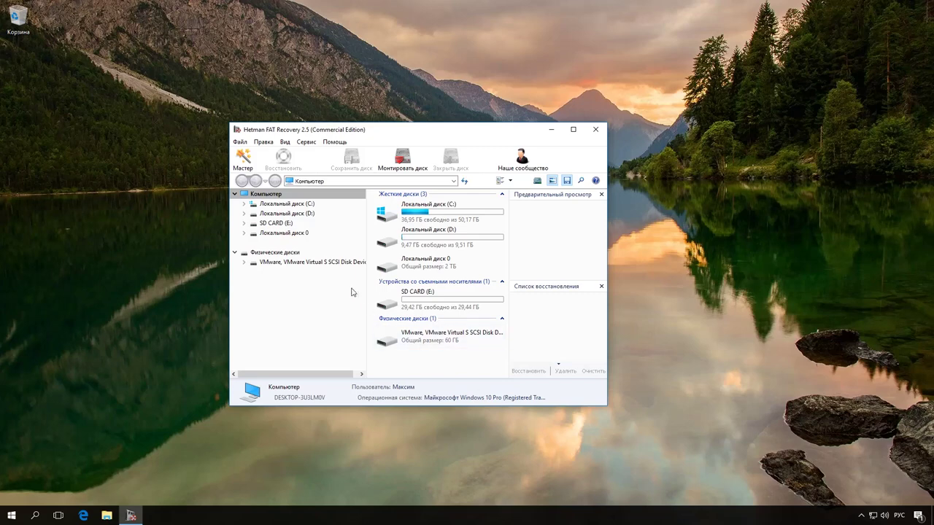
# In Hetman FAT Recovery, run a full analysis of SD CARD (E:) with the FAT and deep analysis options enabled
pyautogui.doubleClick(269, 223)
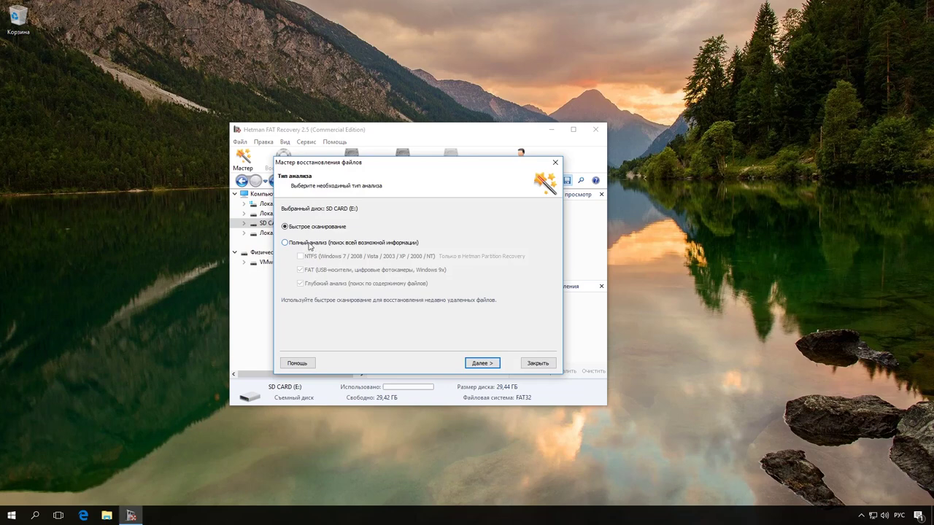
pyautogui.click(307, 243)
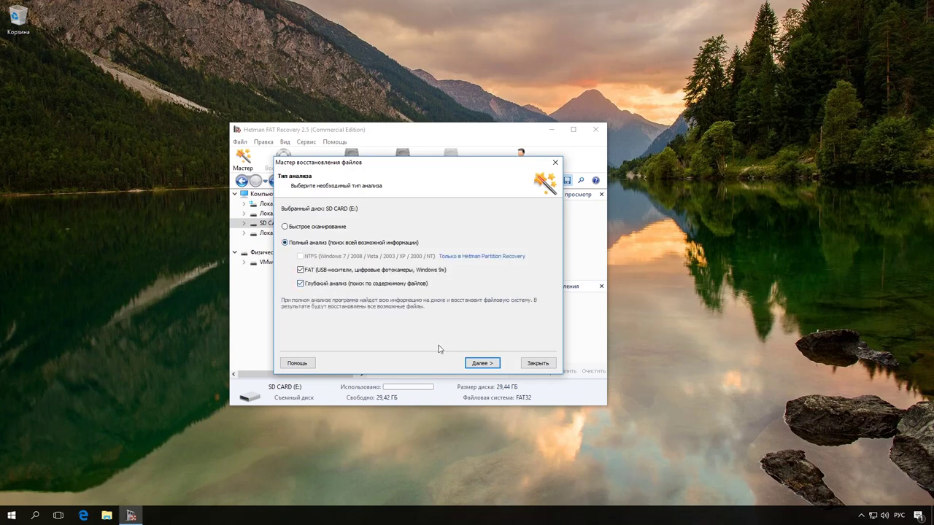
pyautogui.click(481, 364)
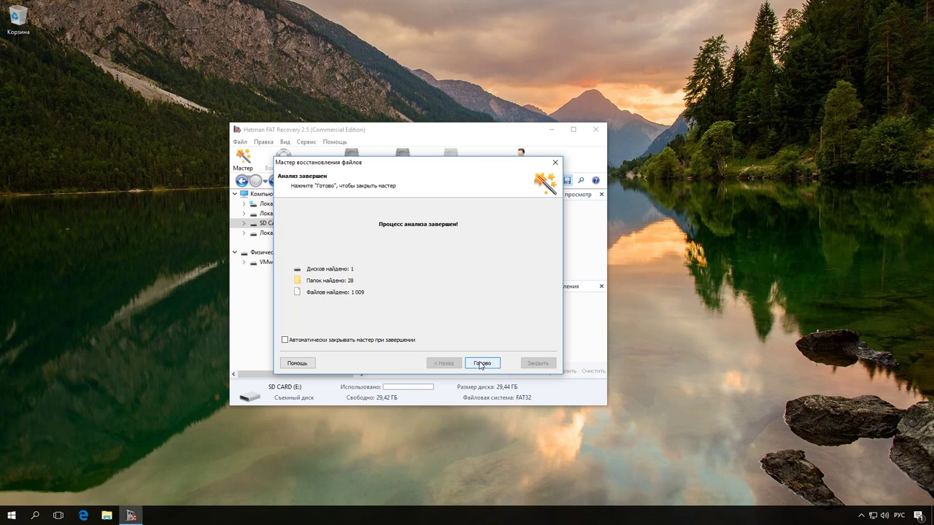
pyautogui.click(481, 363)
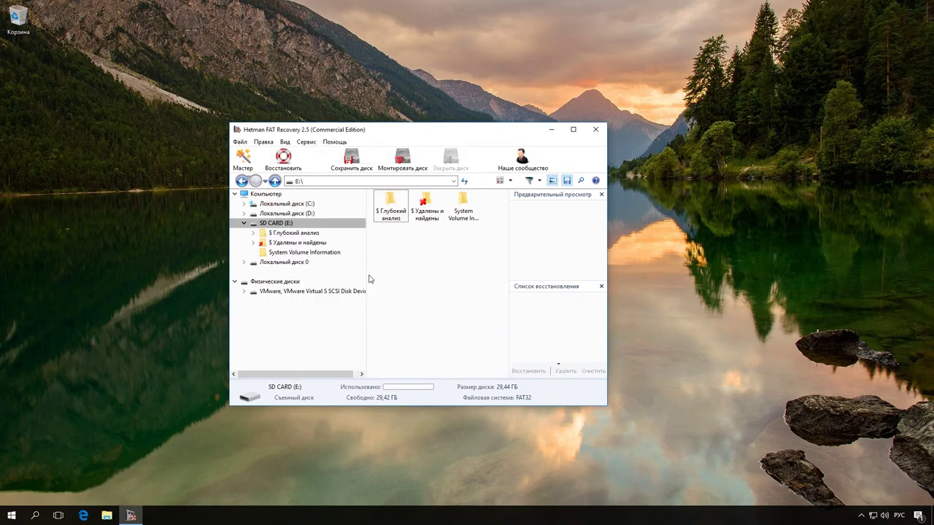
# Open Папка 6 within $ Удалены и найдены and select all its items, from Мои файлы through Фотография.jpg
pyautogui.doubleClick(311, 244)
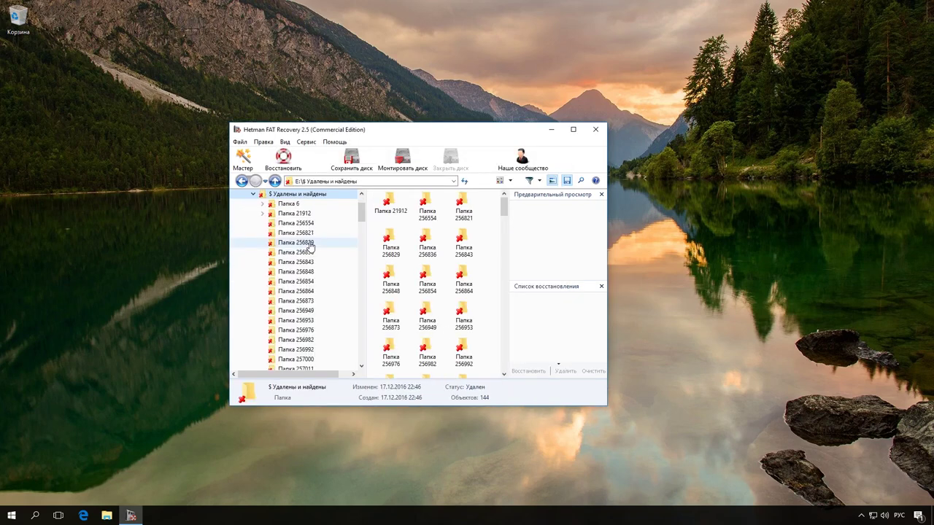
pyautogui.doubleClick(295, 205)
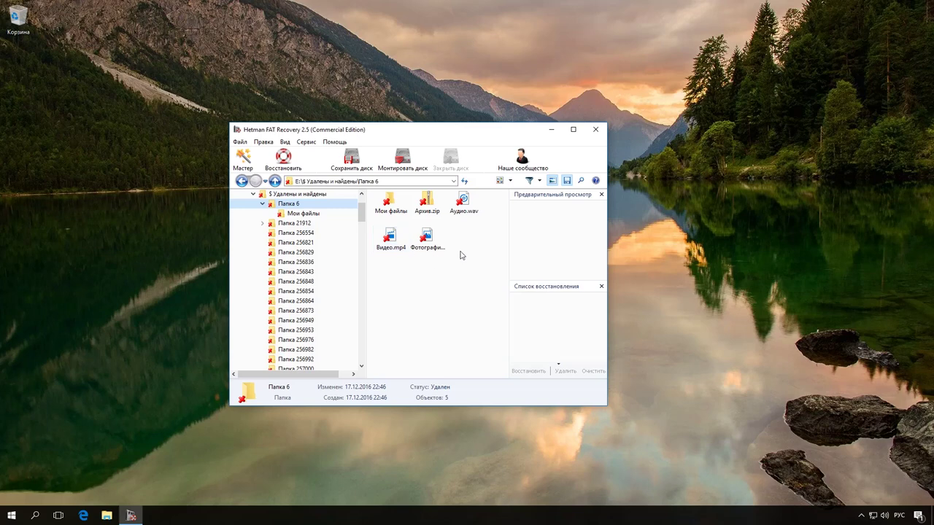
pyautogui.click(389, 211)
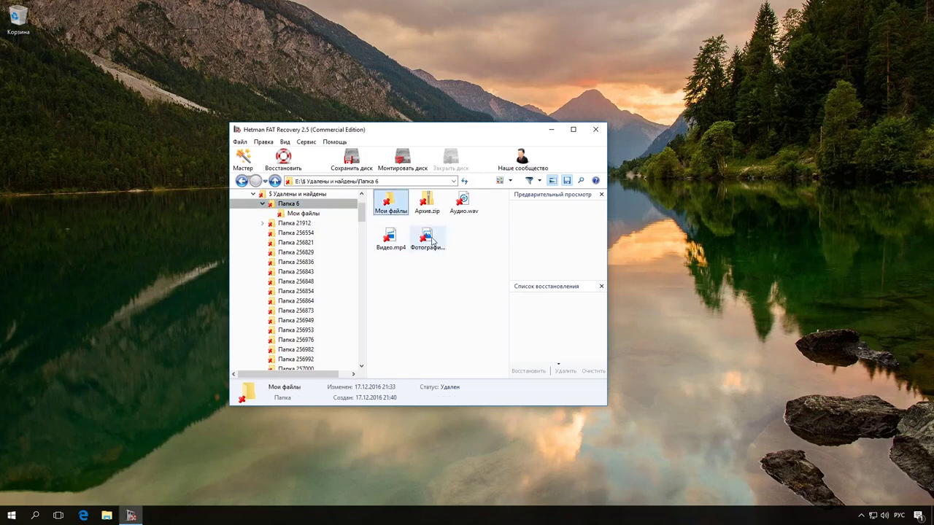
pyautogui.moveTo(485, 271); pyautogui.dragTo(431, 243)
pyautogui.keyDown('shift'); pyautogui.click(431, 243); pyautogui.keyUp('shift')
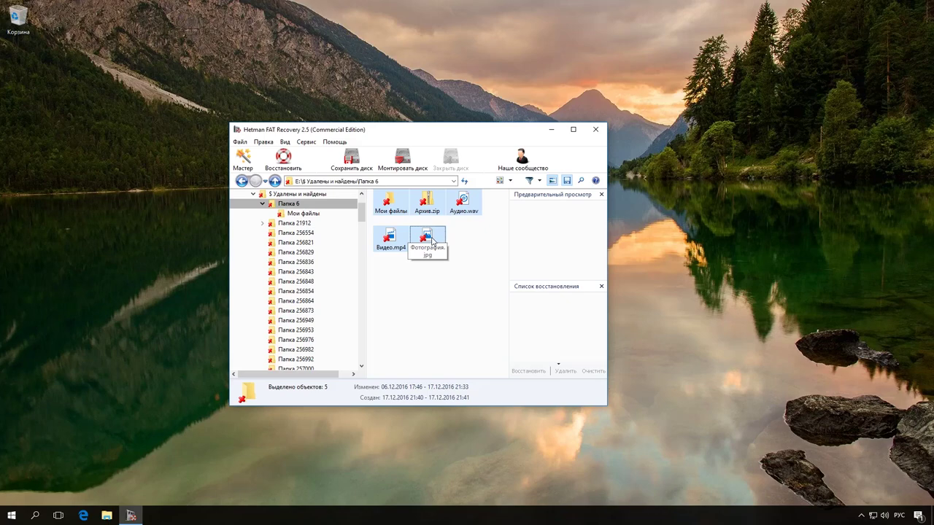
# Recover the selected items to the hard disk in C:\Восстановленные файлы\ with the folder structure restored, and close the recovery program
pyautogui.click(282, 160)
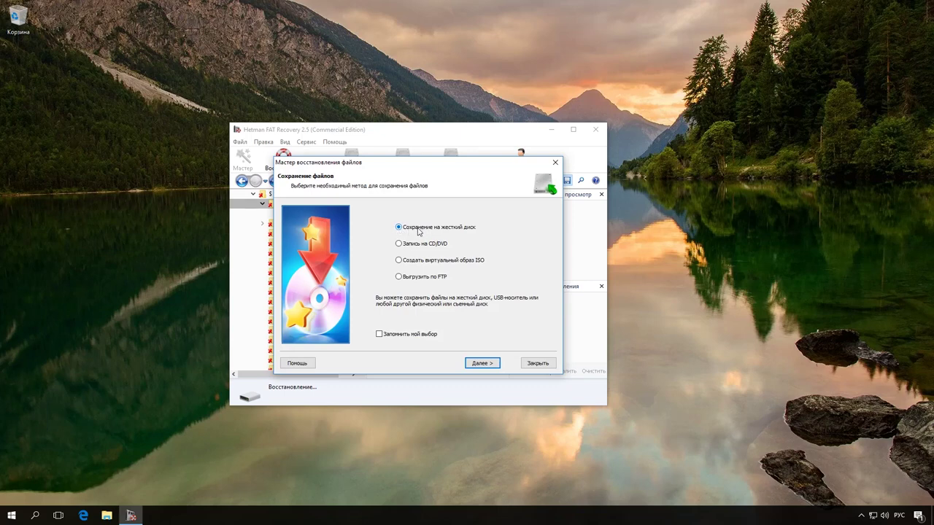
pyautogui.click(480, 363)
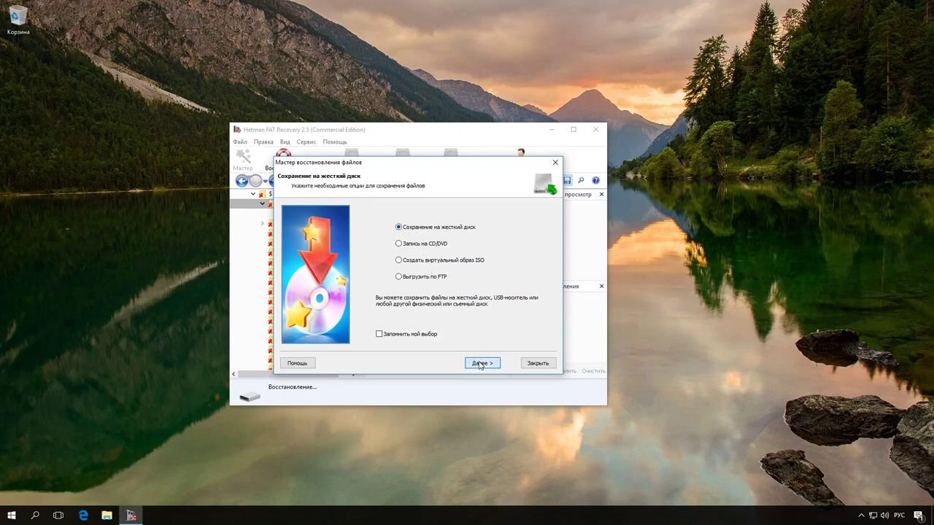
pyautogui.click(370, 233)
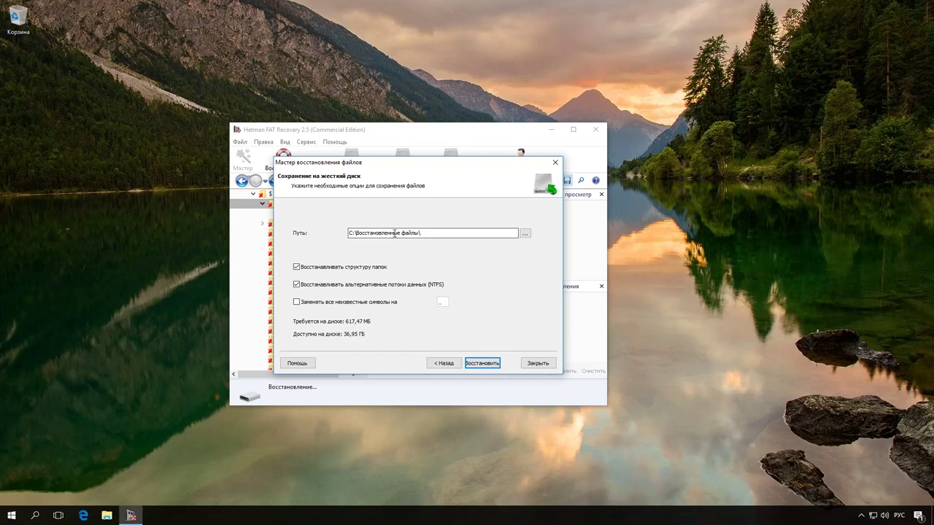
pyautogui.click(370, 233)
pyautogui.click(475, 363)
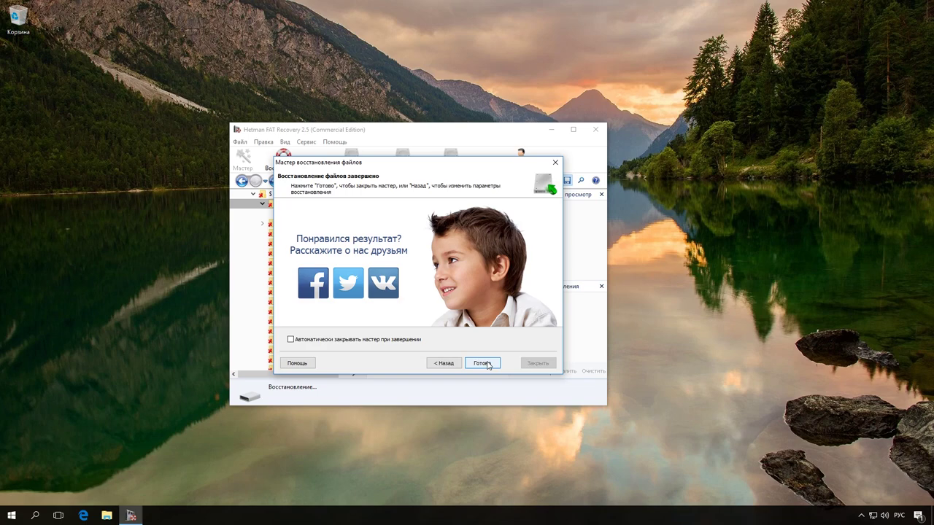
pyautogui.click(487, 364)
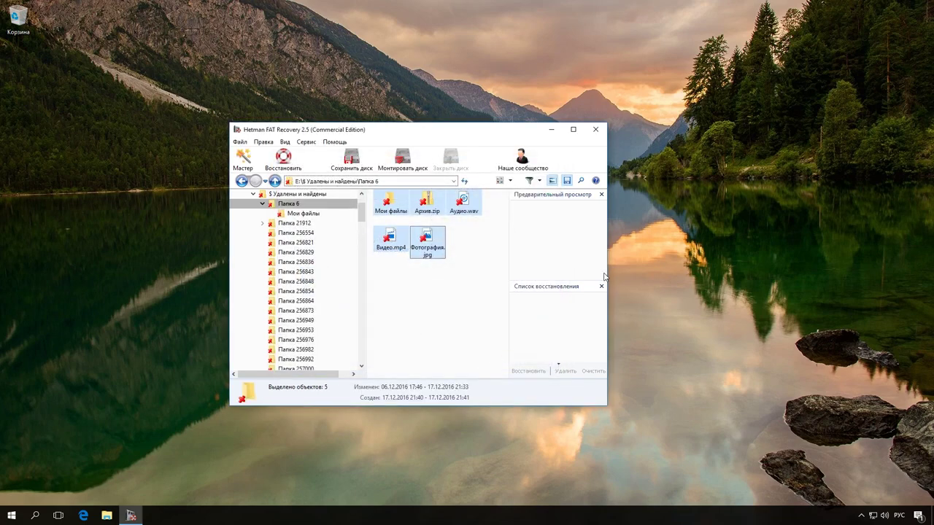
pyautogui.click(594, 132)
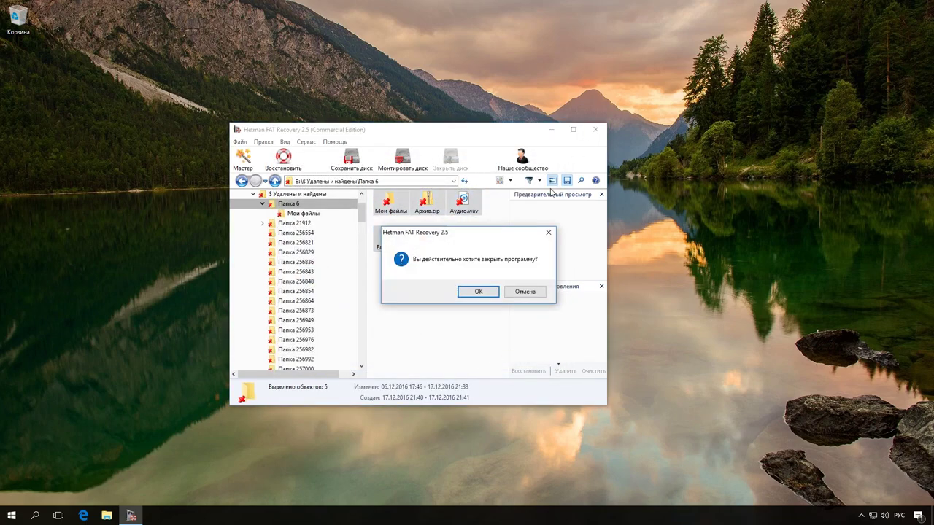
pyautogui.click(479, 291)
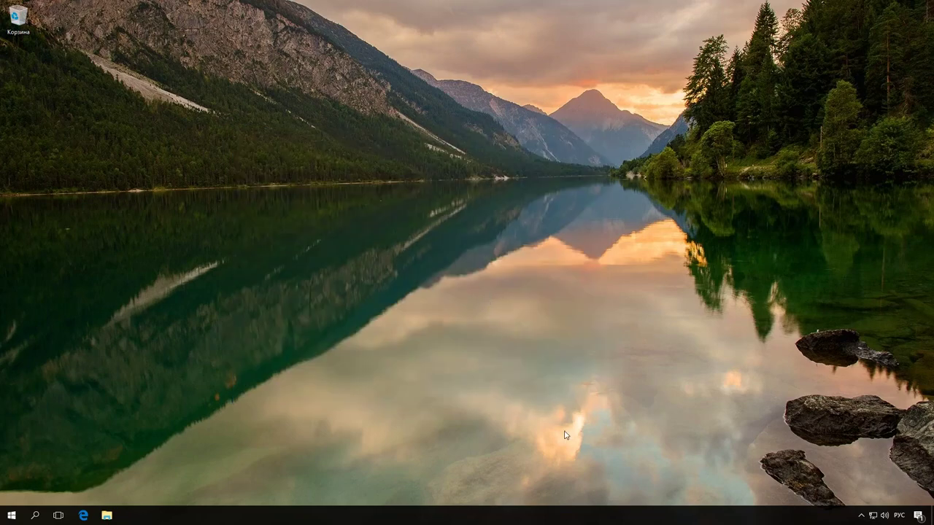
# In File Explorer, open the Восстановленные файлы folder on local disk C: to check the recovered files
pyautogui.click(103, 517)
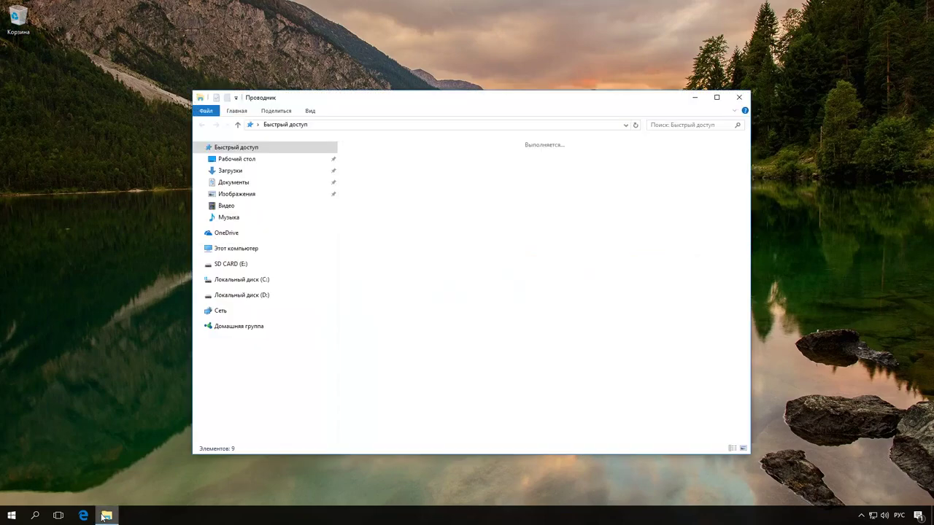
pyautogui.click(229, 249)
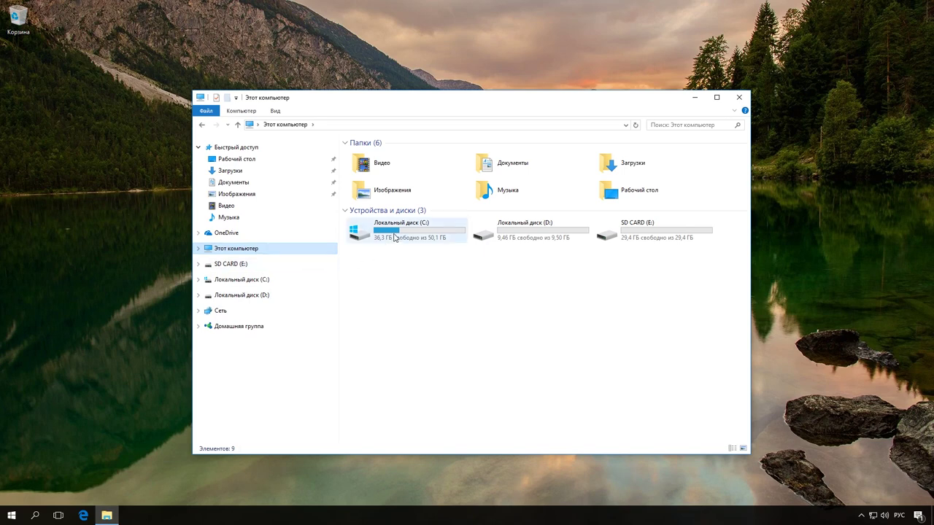
pyautogui.doubleClick(393, 236)
pyautogui.doubleClick(394, 196)
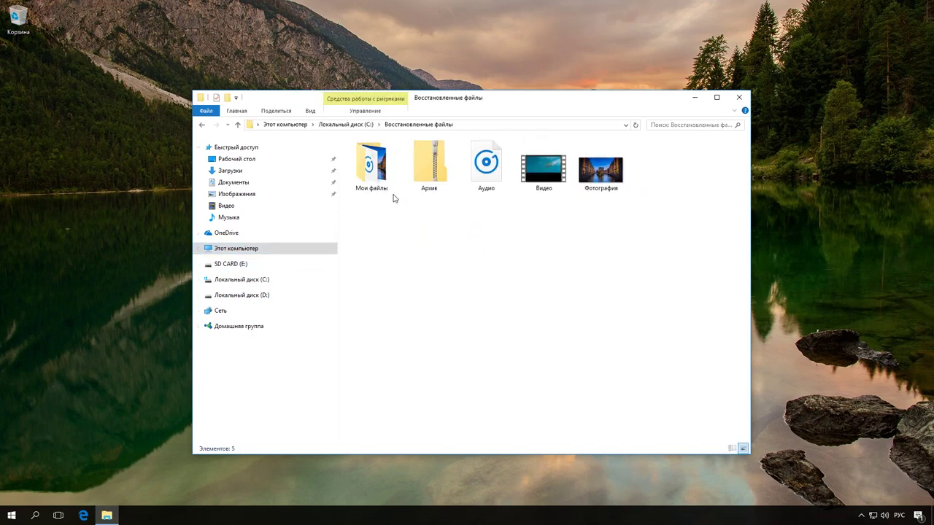